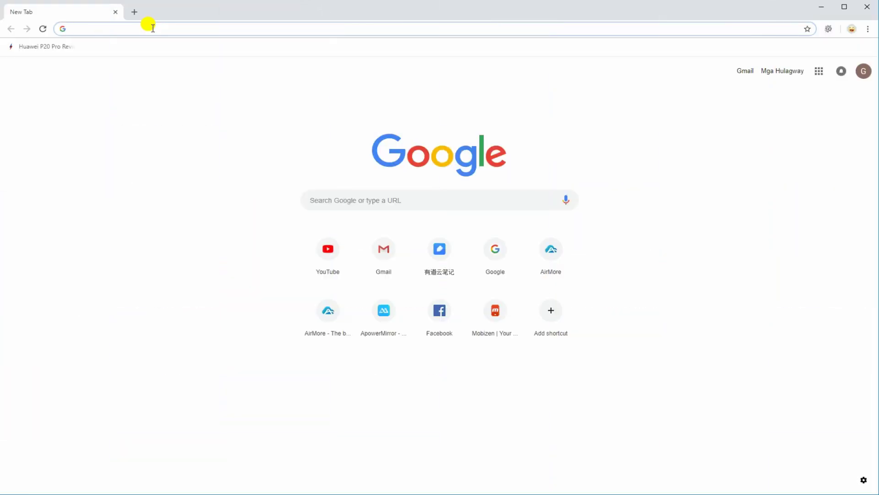
type("www.apowersoft.com/pho")
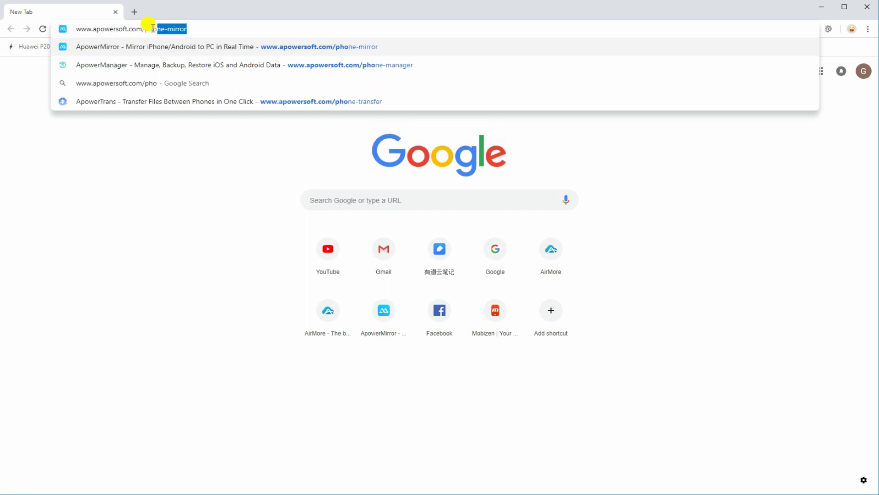
type("ne-mirror")
key("Return")
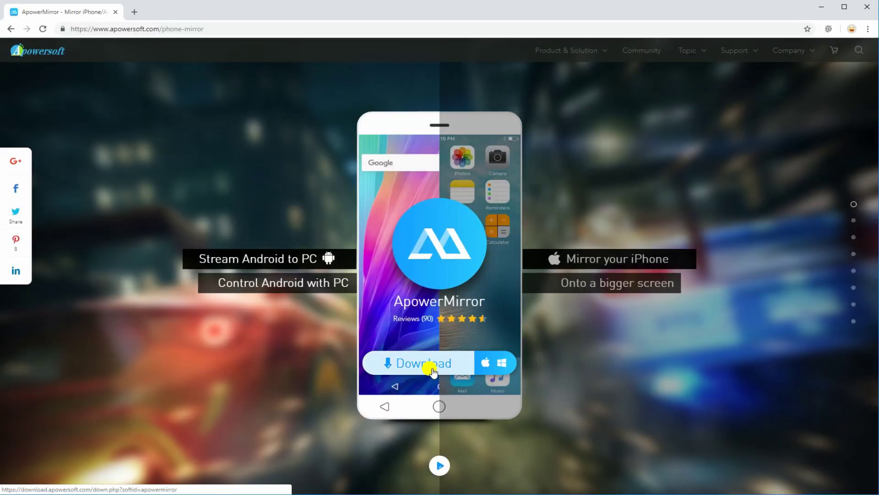
left_click(440, 365)
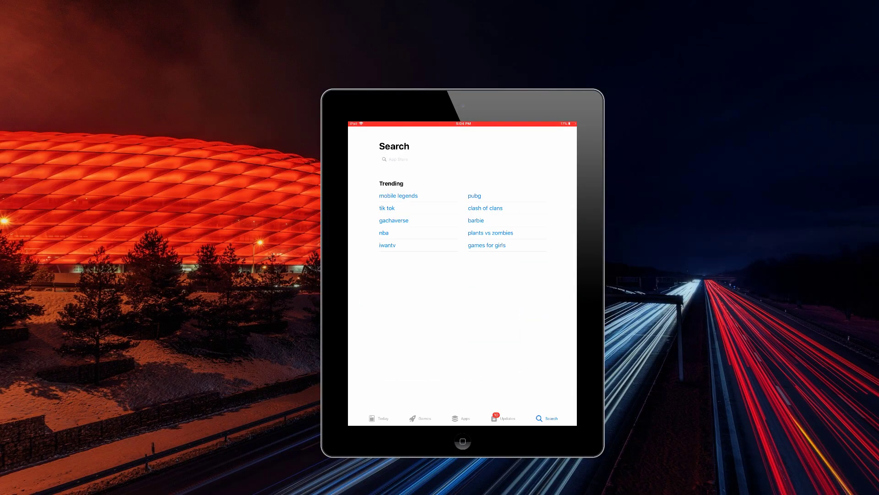
Search the iPad App Store for 'apowermirror'
left_click(399, 159)
type("apowerm")
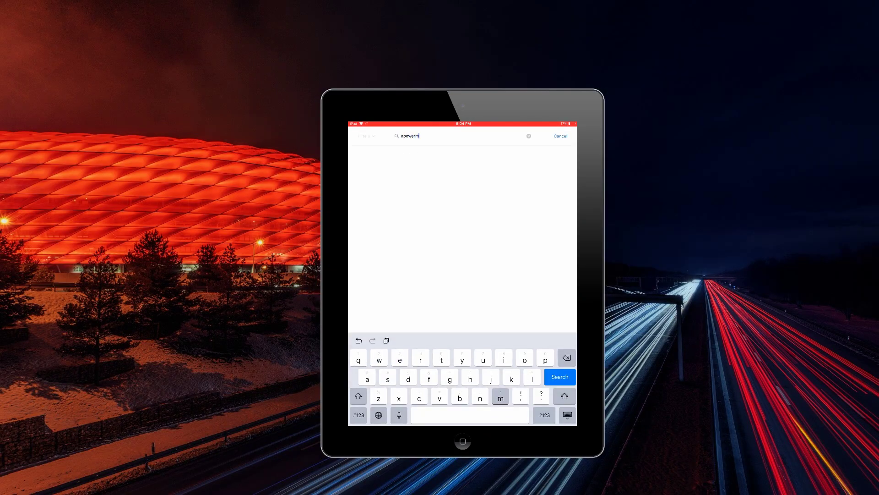
type("irror")
key("Return")
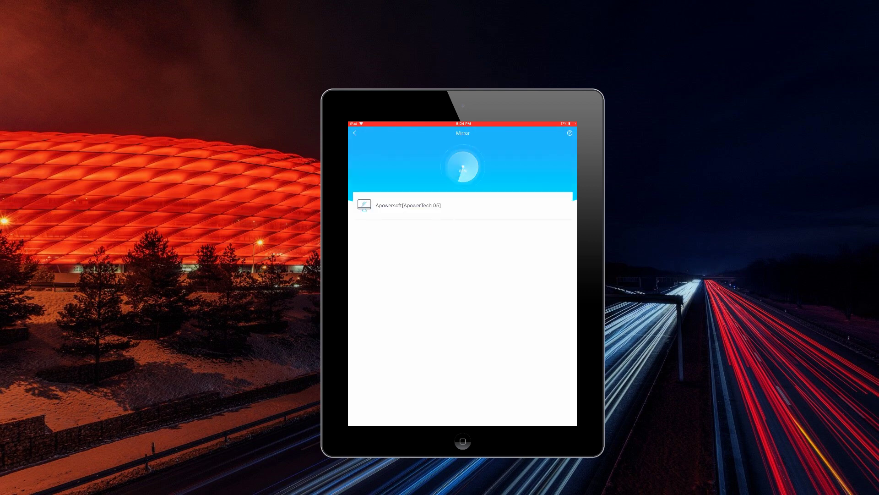
Pick Apowersoft[ApowerTech 05] with Phone Screen mirroring, then open Screen Mirroring in Control Center
left_click(409, 205)
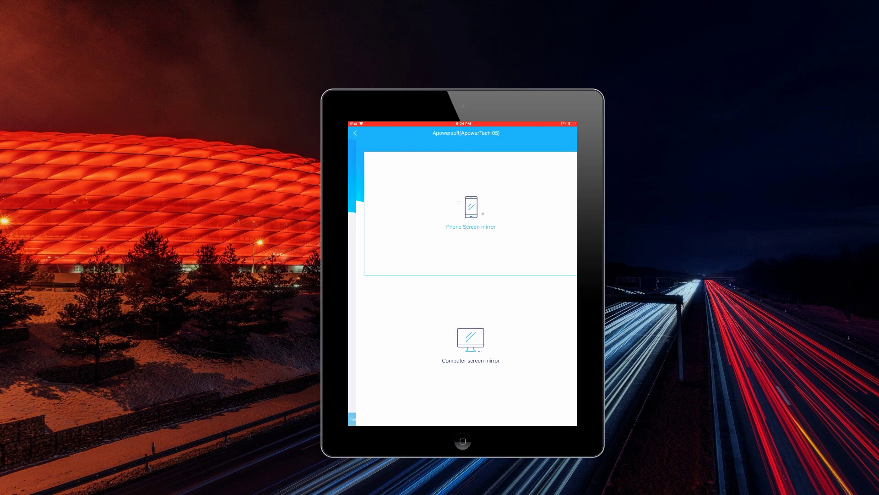
left_click(463, 213)
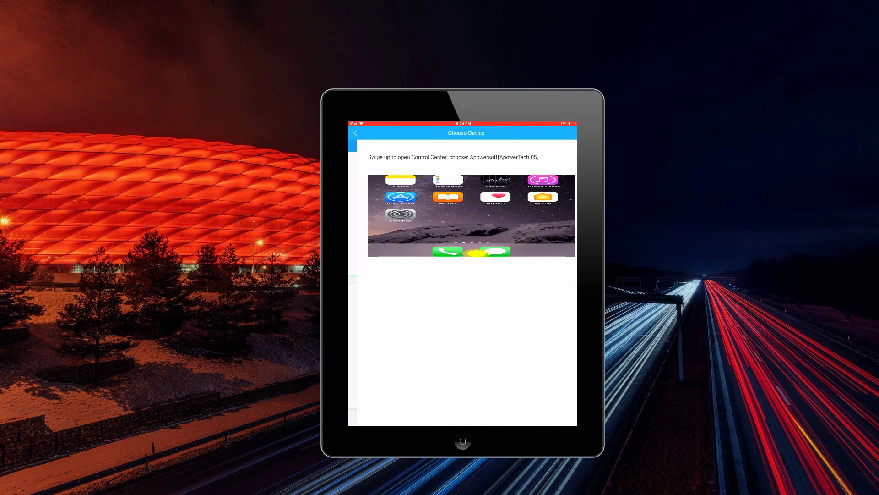
left_click_drag(463, 423, 463, 276)
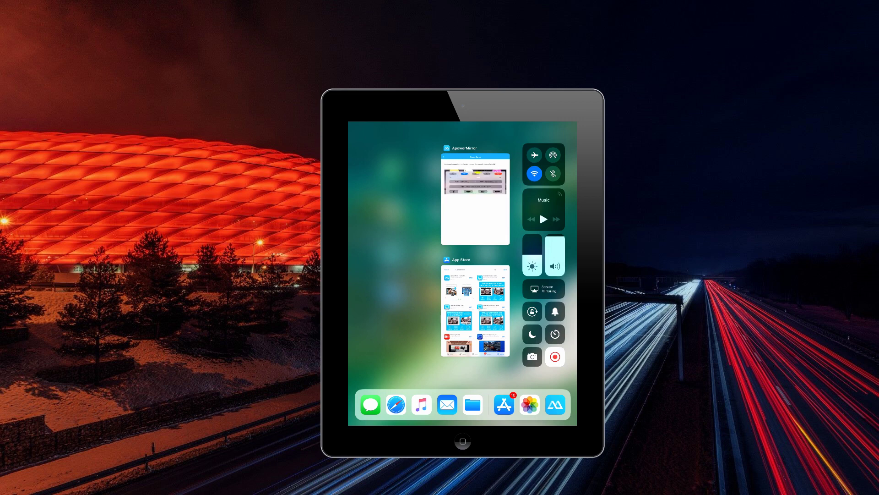
left_click(544, 289)
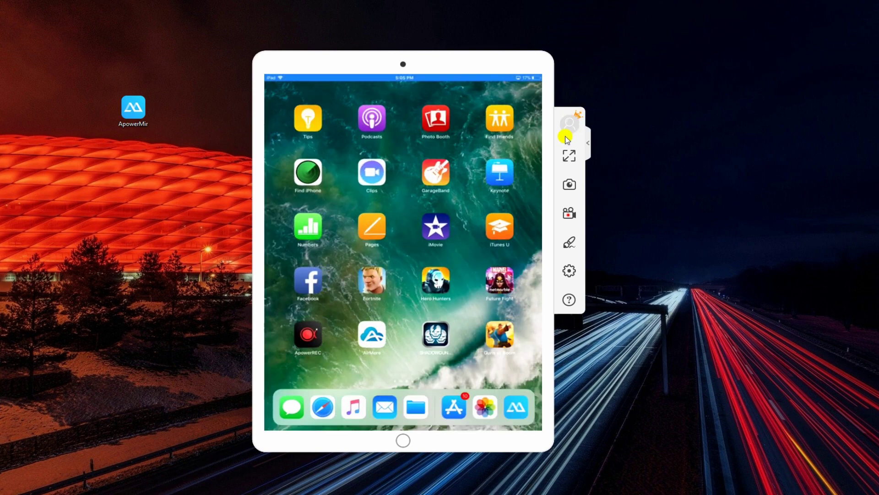
Toggle the mirrored iPad fullscreen and back, then take a screenshot of it
left_click(570, 156)
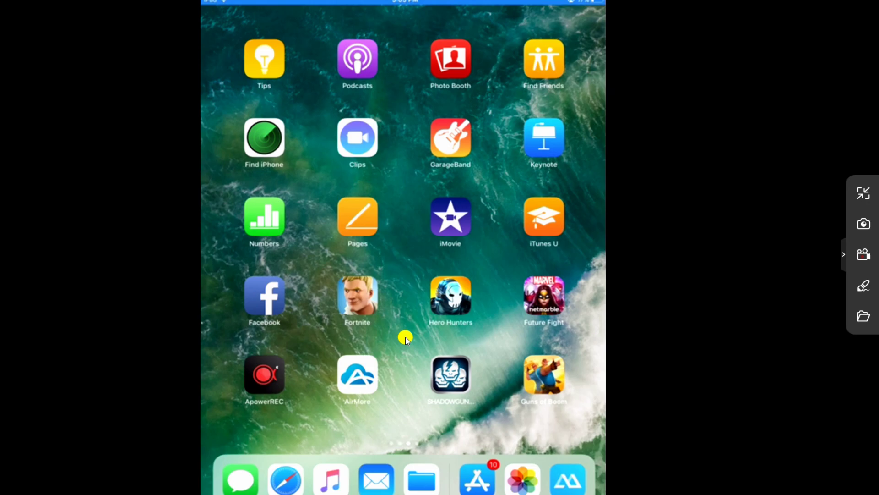
left_click(864, 193)
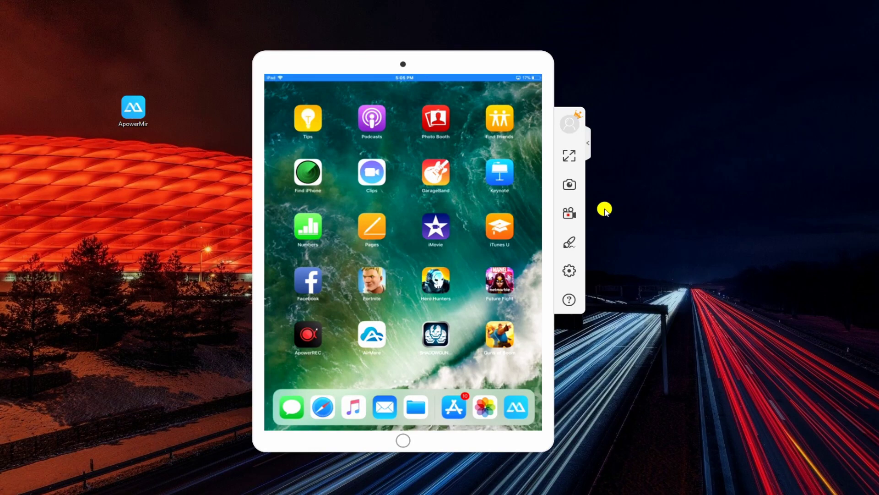
left_click(570, 187)
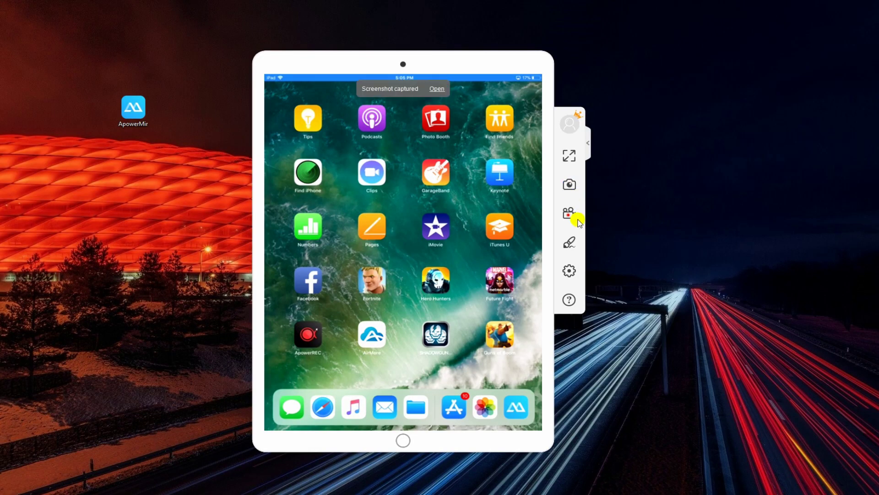
Open the newest iPad screenshot from its folder, then close Photos and File Explorer
left_click(446, 92)
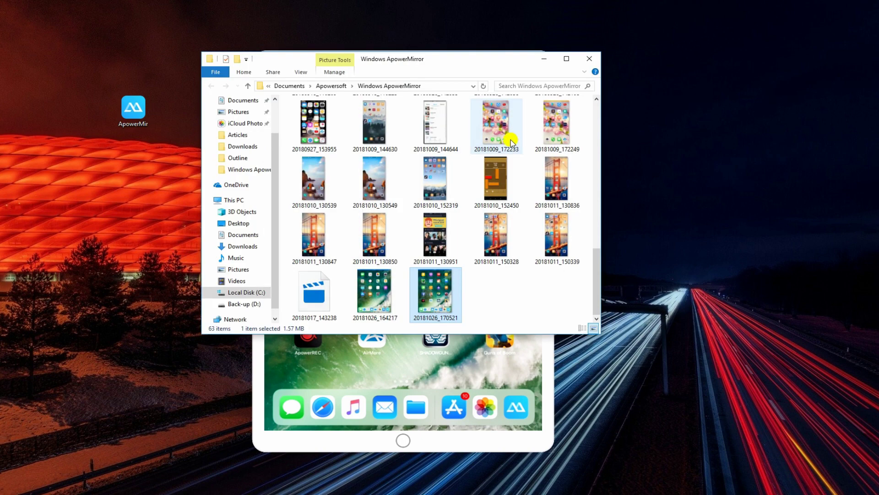
double_click(437, 314)
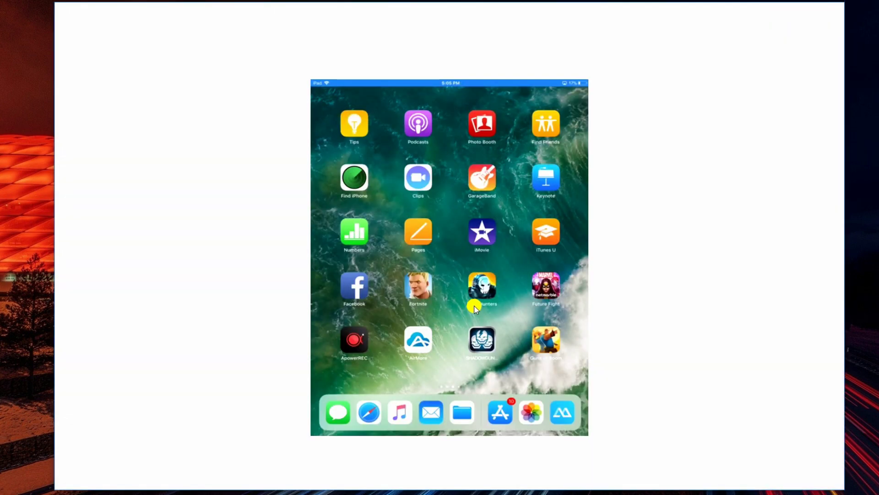
mouse_move(449, 257)
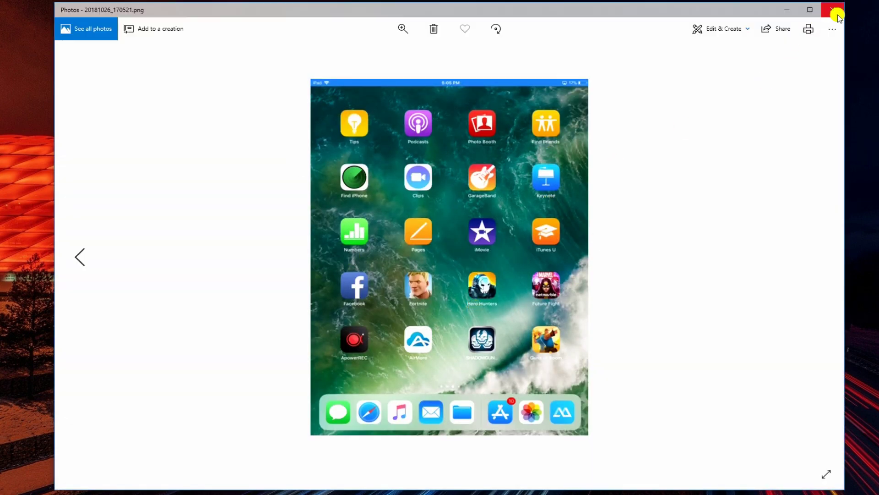
left_click(838, 16)
left_click(595, 54)
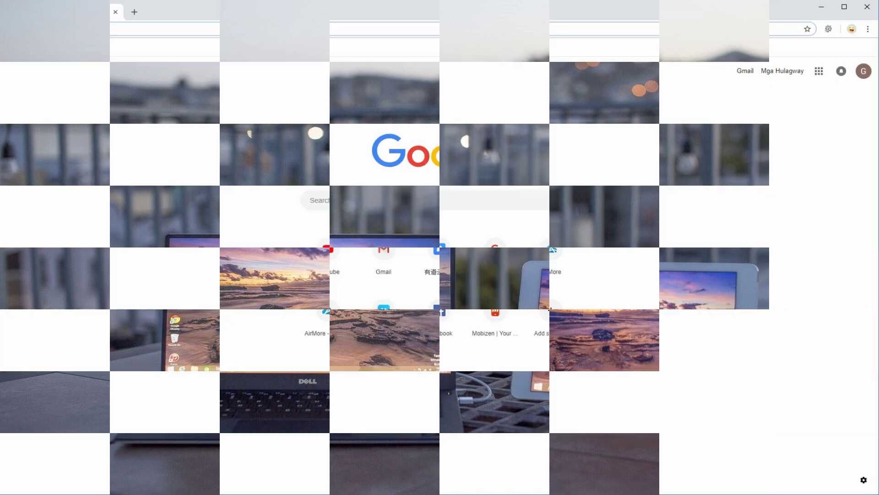
type("www.apowersoft.com/phone-")
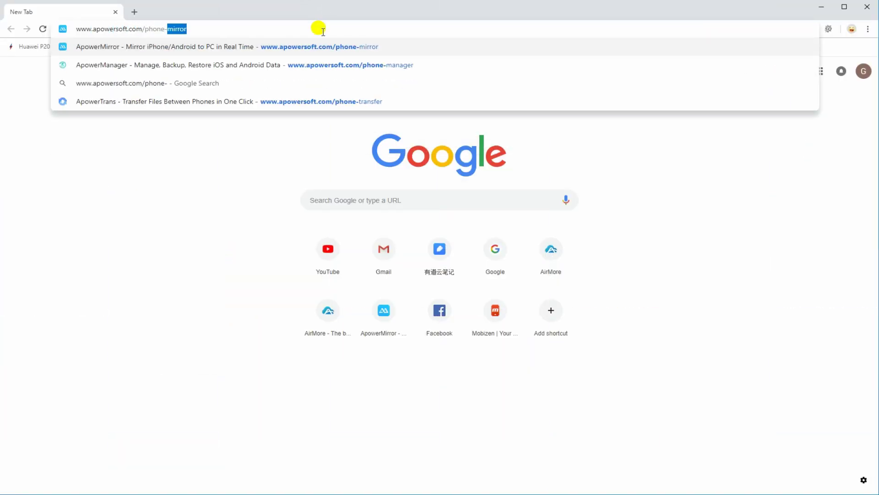
type("manager")
key("Return")
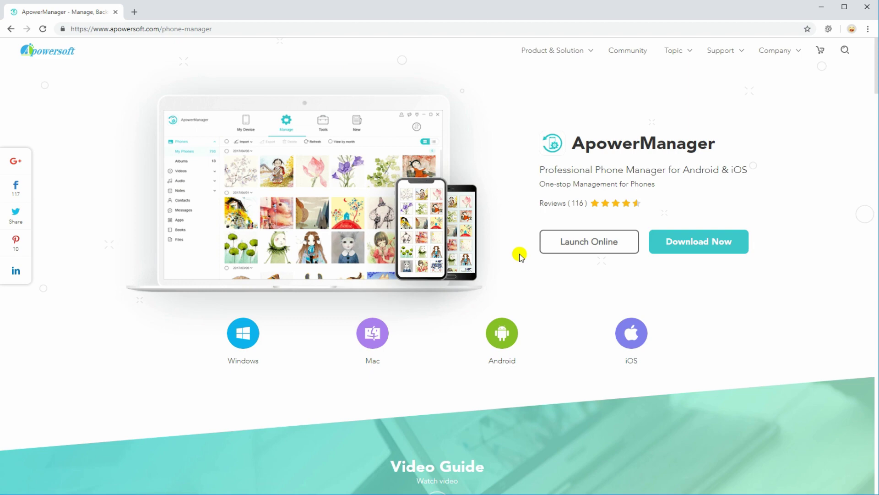
left_click(690, 245)
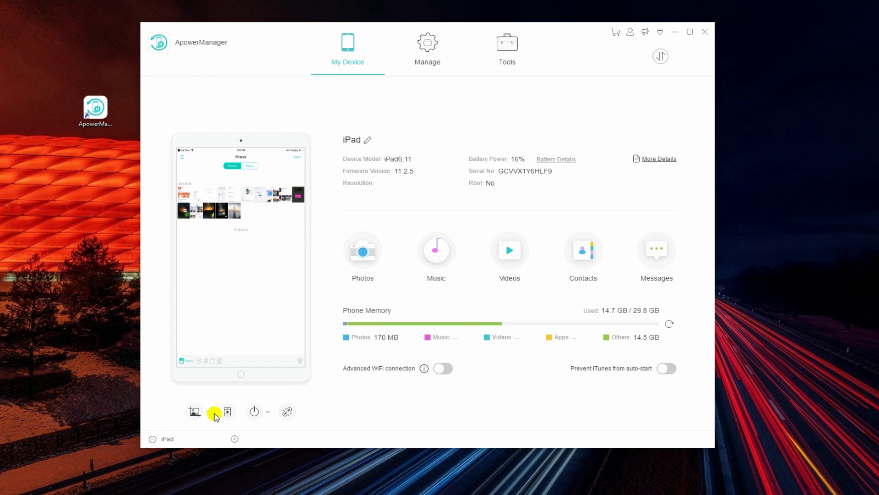
Start ApowerManager's Reflector to show the iPad screen on the computer
left_click(228, 412)
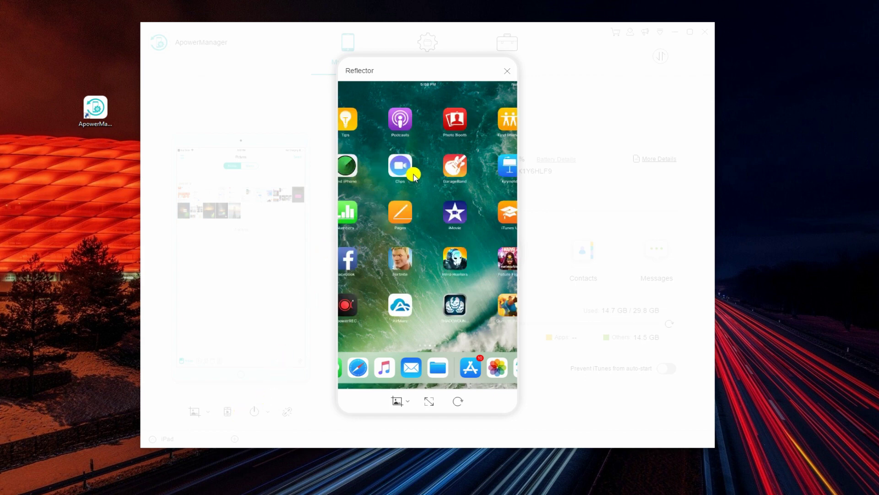
Close the Reflector window and disconnect the iPad from ApowerManager
left_click(505, 74)
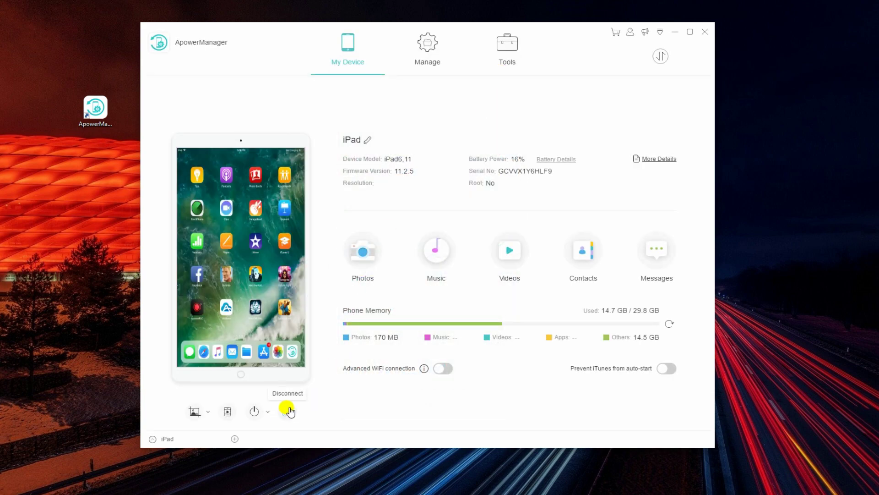
left_click(288, 412)
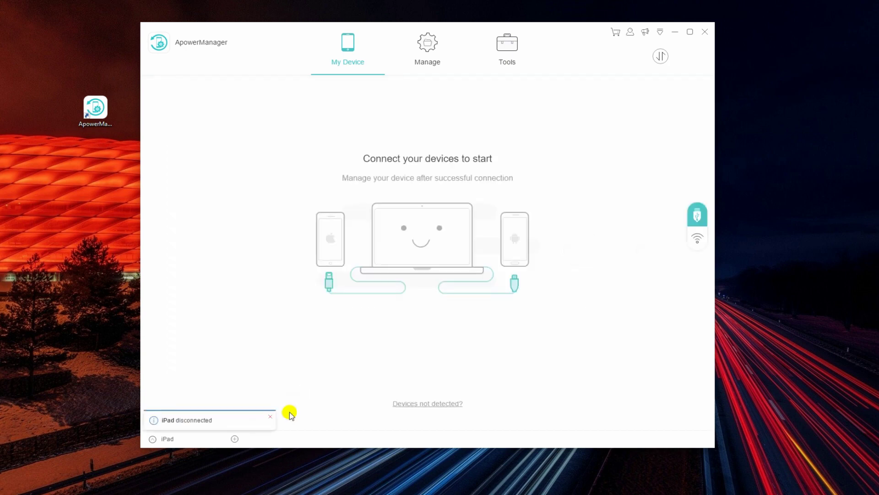